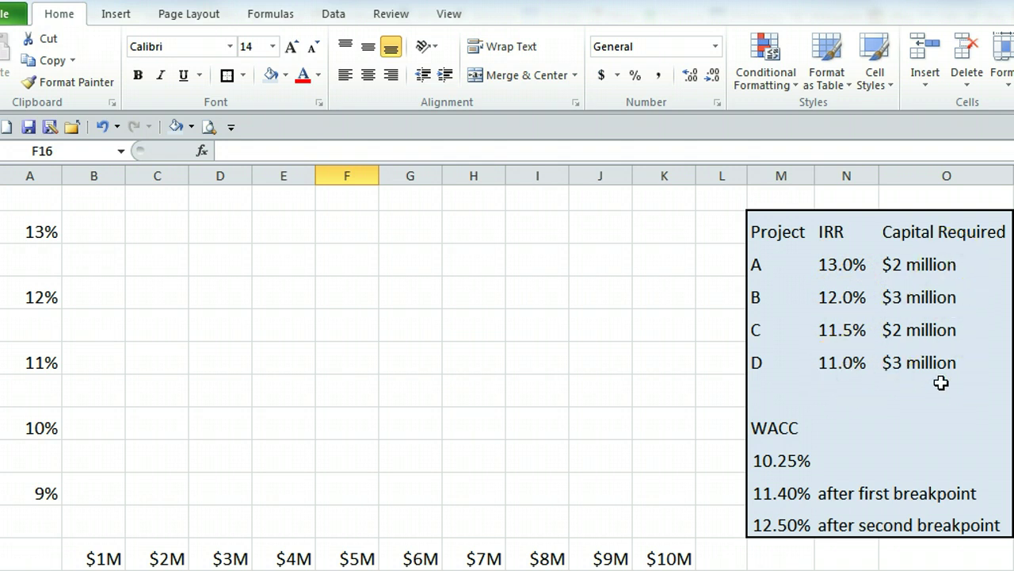
{"action": "left_click", "coordinate": [798, 428]}
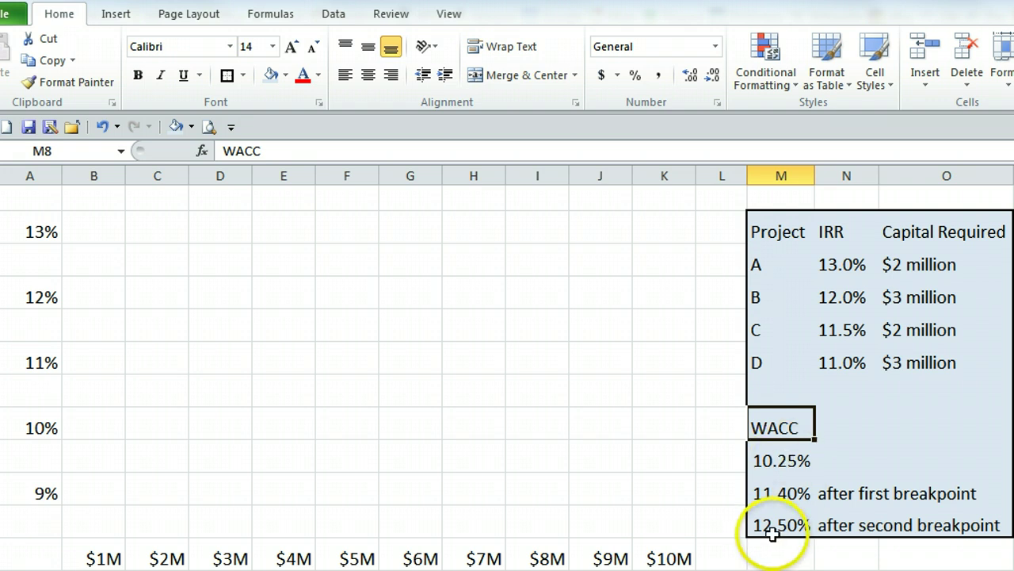
{"action": "key", "text": "ctrl+z"}
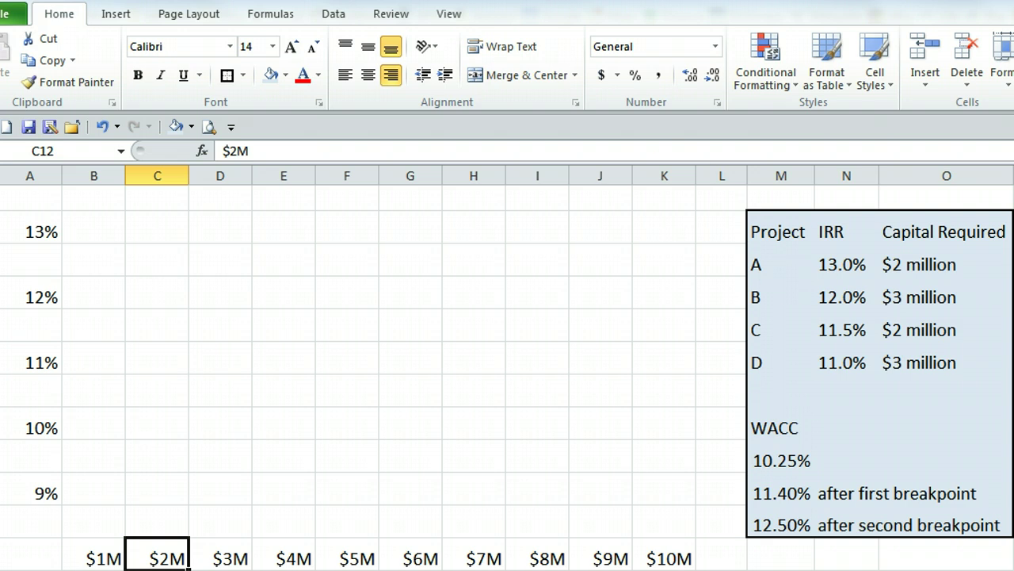
- Draw a rectangle for project A spanning the $1M and $2M columns and reaching the 13% level
{"action": "left_click", "coordinate": [123, 13]}
{"action": "left_click", "coordinate": [185, 51]}
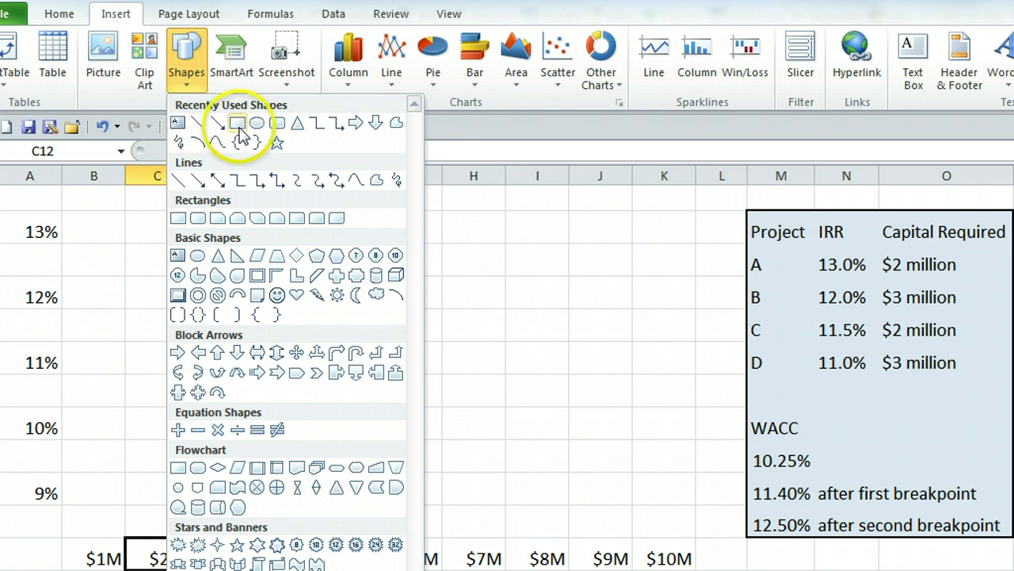
{"action": "left_click", "coordinate": [238, 122]}
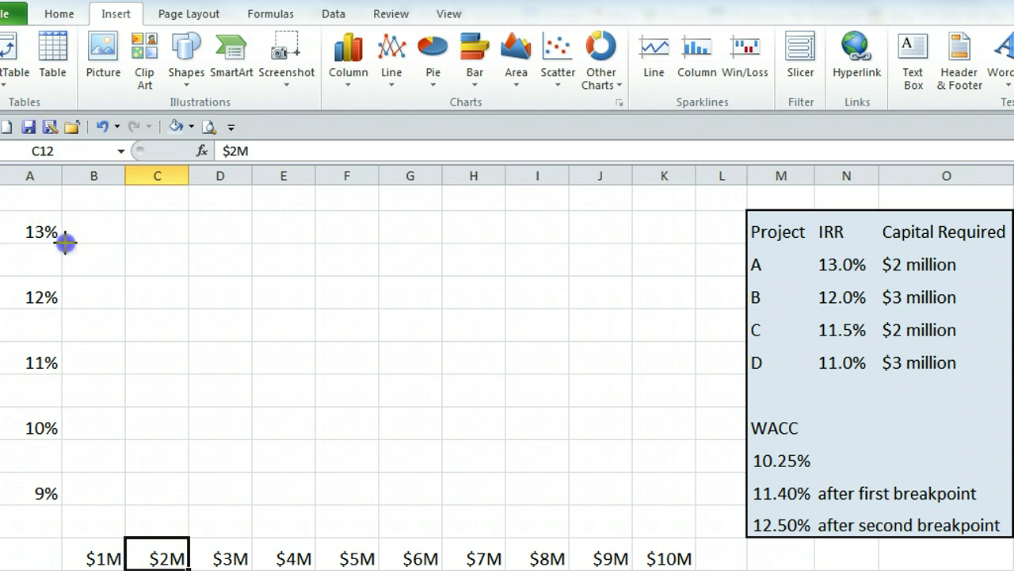
{"action": "mouse_move", "coordinate": [65, 242]}
{"action": "left_mouse_down"}
{"action": "mouse_move", "coordinate": [125, 290]}
{"action": "mouse_move", "coordinate": [147, 328]}
{"action": "mouse_move", "coordinate": [158, 537]}
{"action": "mouse_move", "coordinate": [187, 537]}
{"action": "left_mouse_up"}
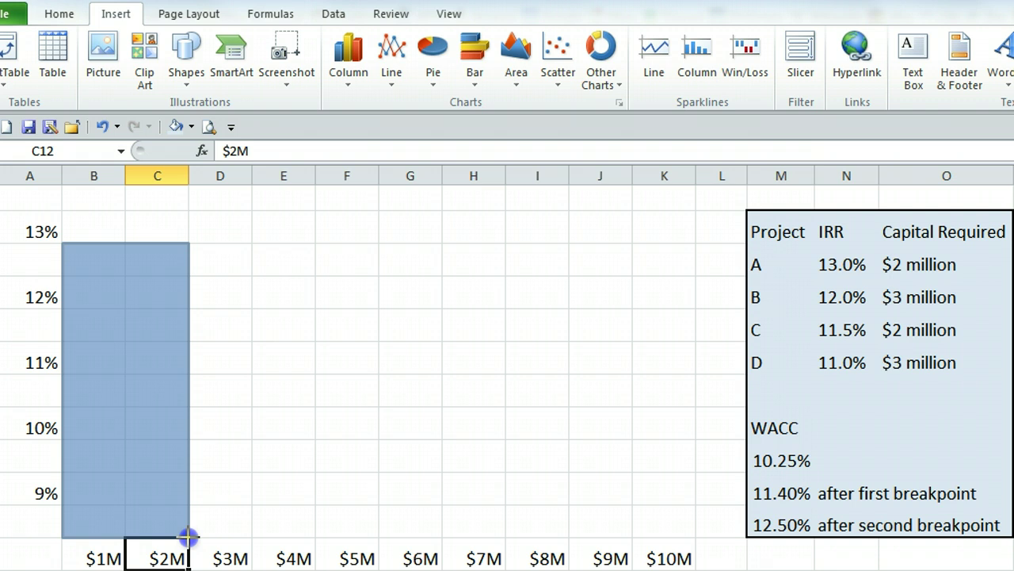
{"action": "left_click_drag", "start_coordinate": [187, 537], "coordinate": [189, 537]}
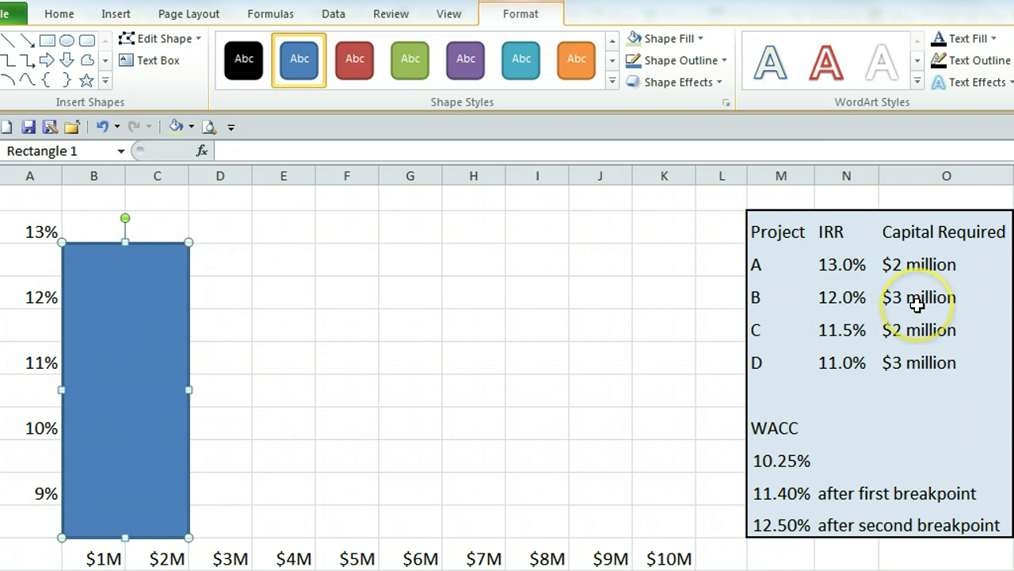
- Draw a rectangle for project B spanning $3M to $5M up to the 12% level and apply the red shape style
{"action": "left_click", "coordinate": [120, 14]}
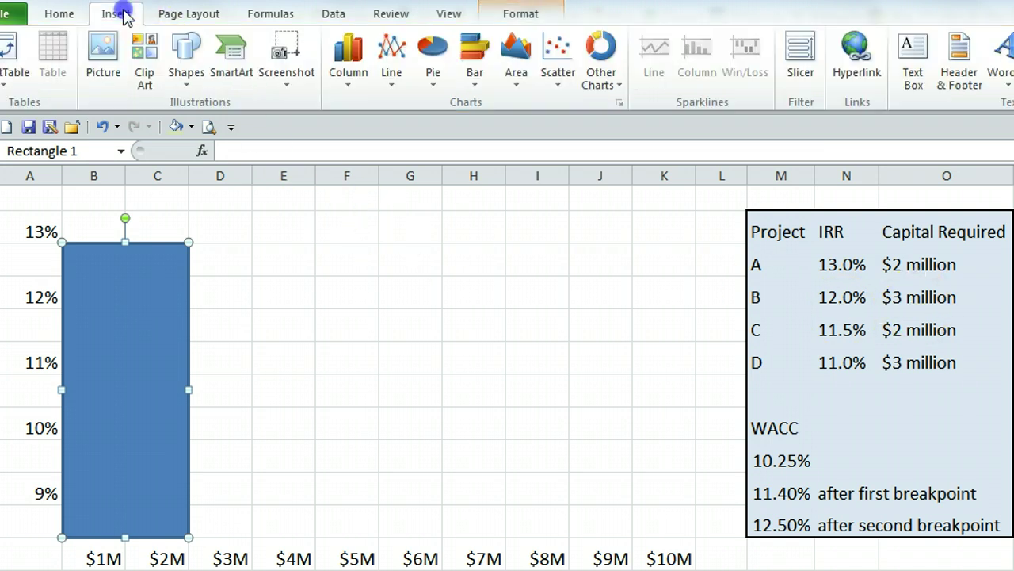
{"action": "left_click", "coordinate": [193, 72]}
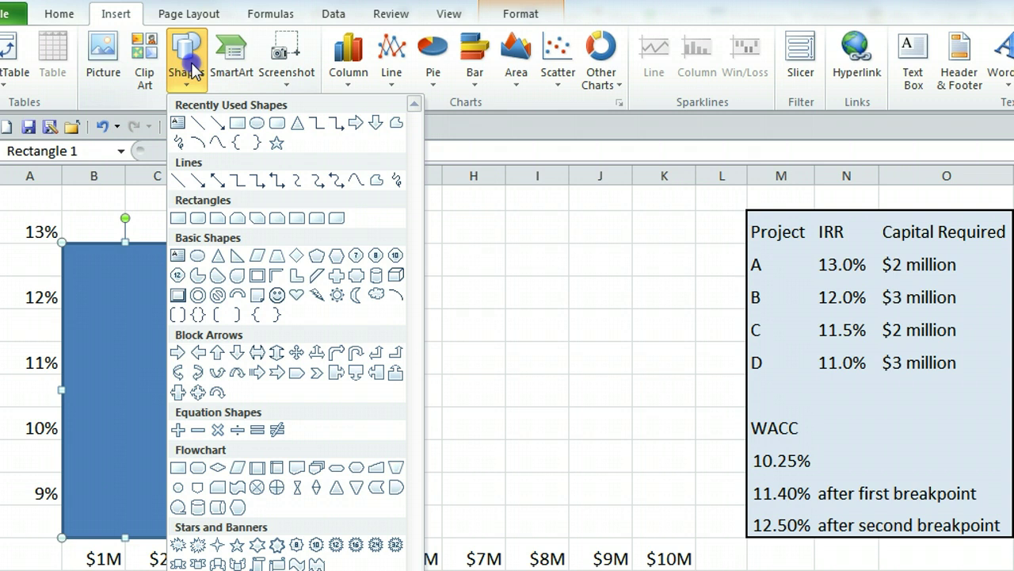
{"action": "left_click", "coordinate": [241, 128]}
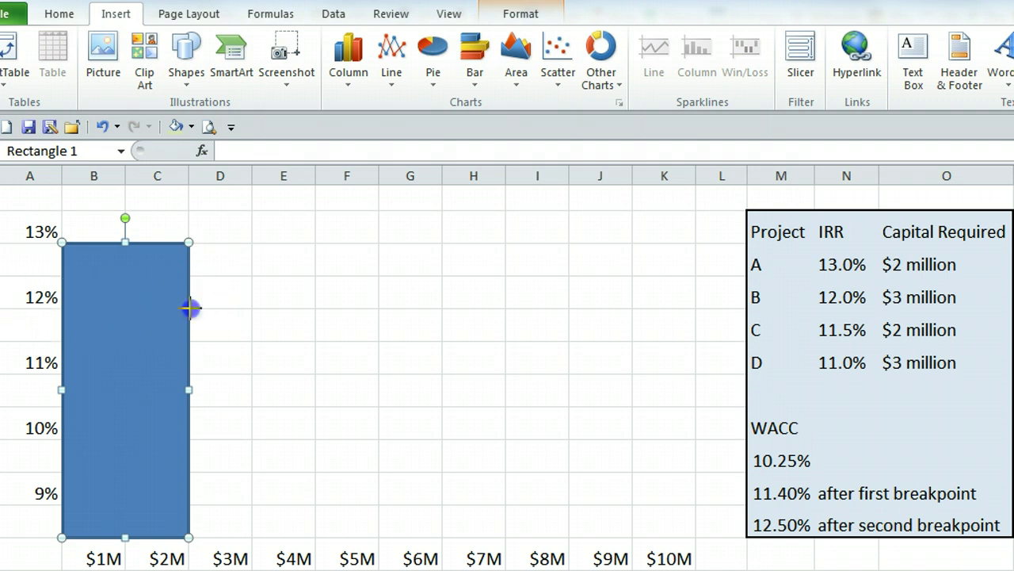
{"action": "mouse_move", "coordinate": [197, 308]}
{"action": "left_mouse_down"}
{"action": "mouse_move", "coordinate": [376, 335]}
{"action": "mouse_move", "coordinate": [285, 333]}
{"action": "mouse_move", "coordinate": [382, 341]}
{"action": "mouse_move", "coordinate": [378, 538]}
{"action": "left_mouse_up"}
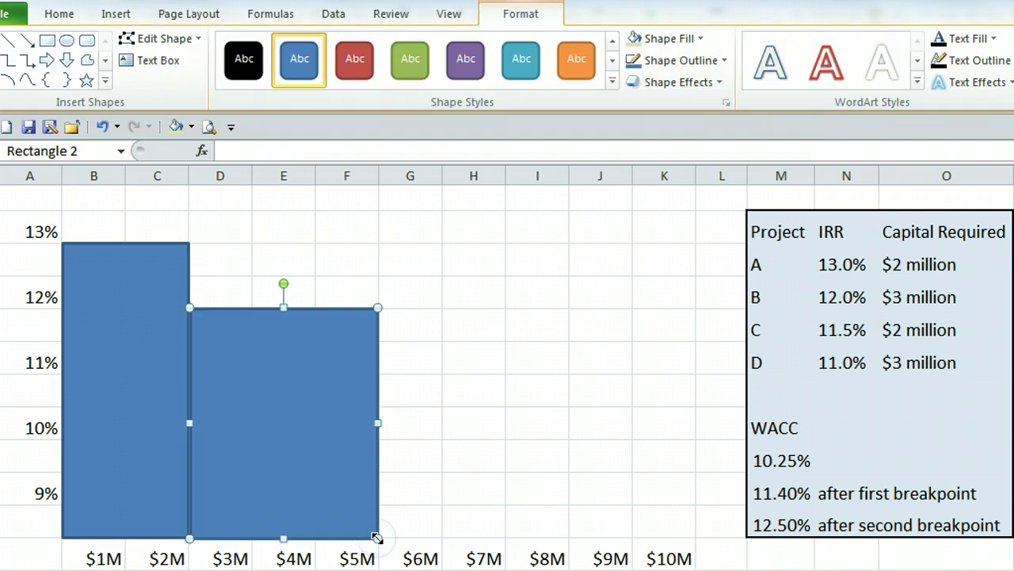
{"action": "left_click", "coordinate": [355, 60]}
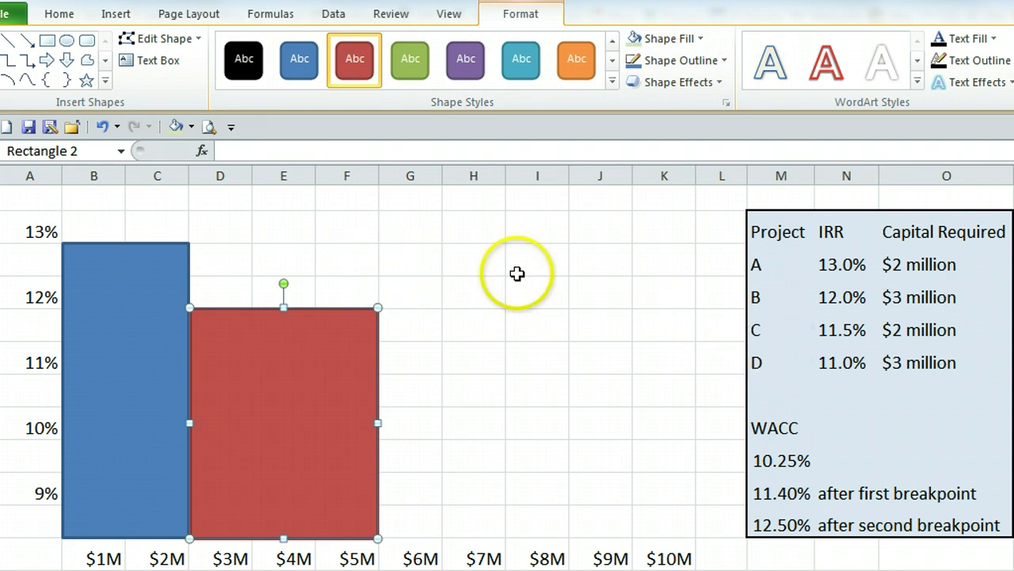
- Draw a rectangle for project C spanning $6M and $7M up to the 11.5% level and apply the green shape style
{"action": "left_click", "coordinate": [120, 14]}
{"action": "left_click", "coordinate": [185, 52]}
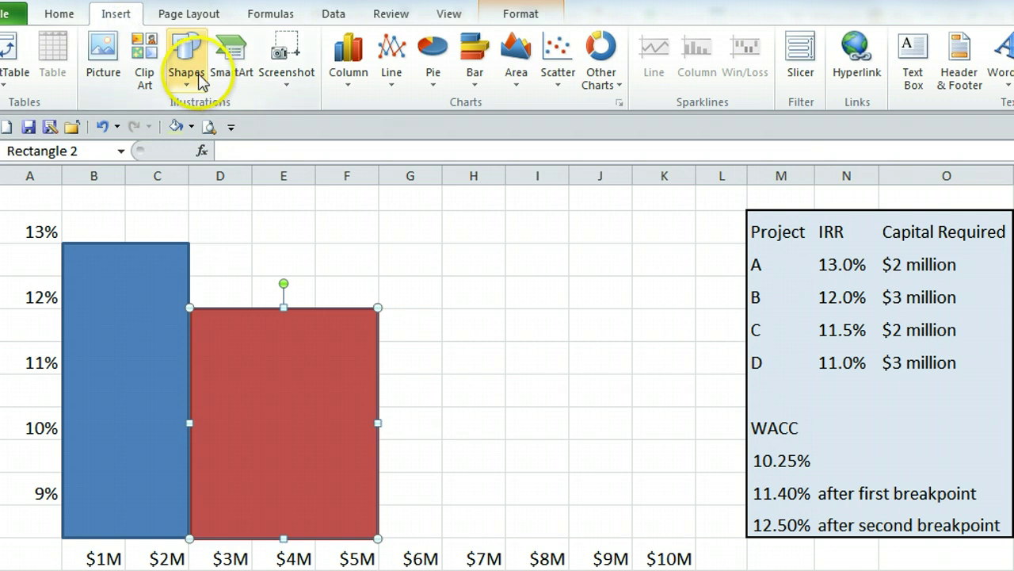
{"action": "left_click", "coordinate": [236, 123]}
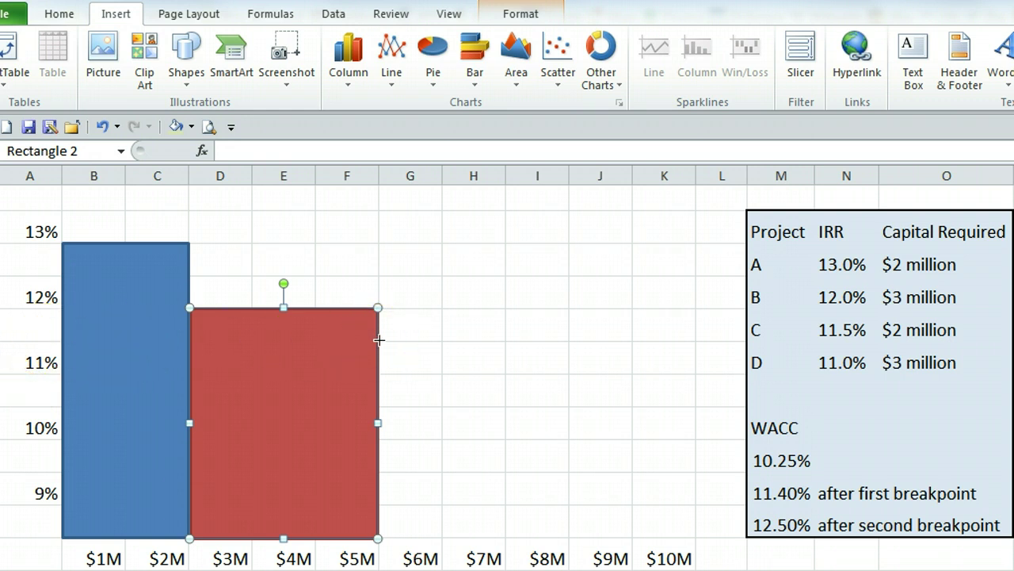
{"action": "left_click_drag", "start_coordinate": [390, 341], "coordinate": [504, 536]}
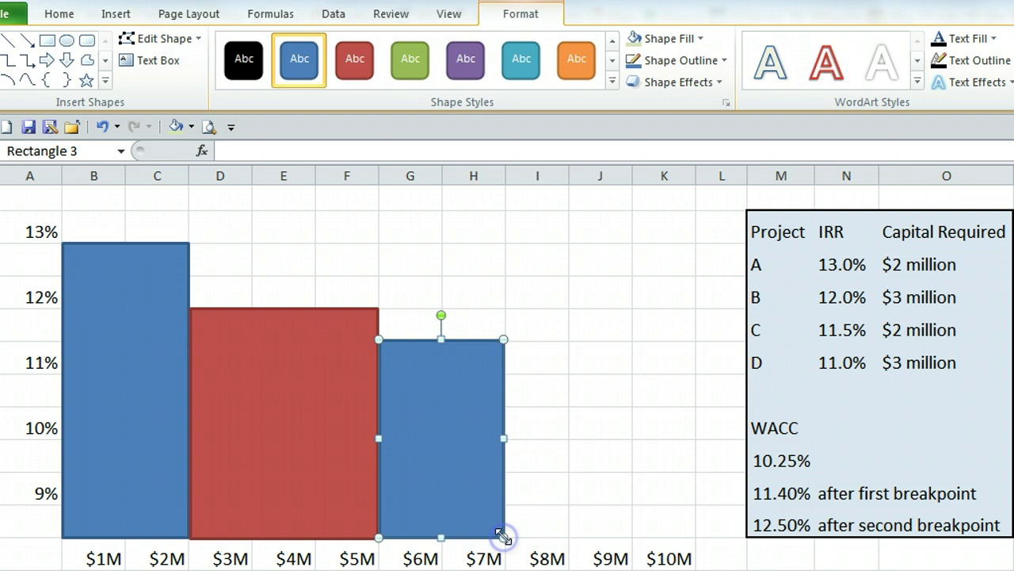
{"action": "left_click", "coordinate": [416, 67]}
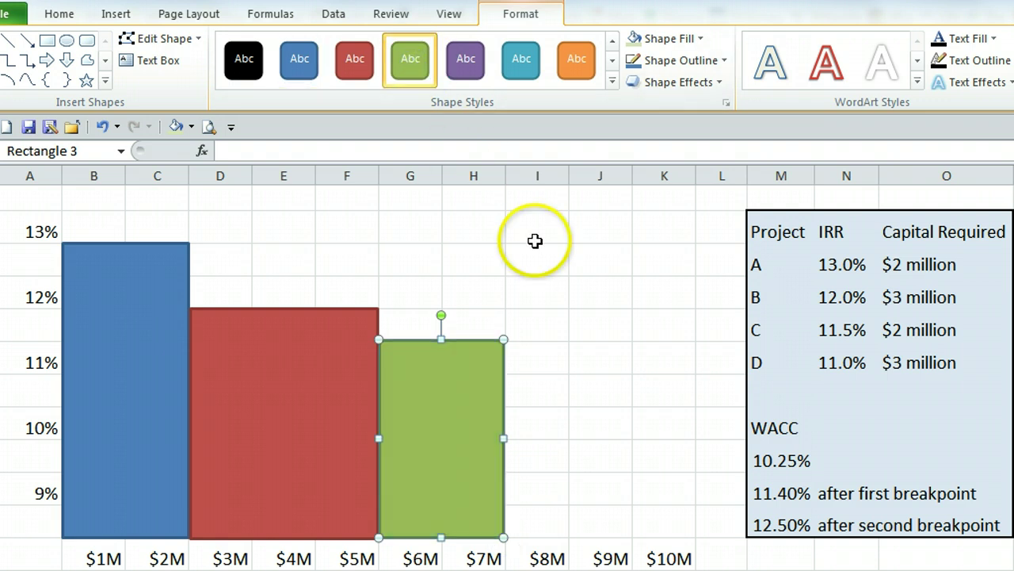
- Draw a rectangle for project D spanning $8M to $10M up to the 11% level and apply the purple shape style
{"action": "left_click", "coordinate": [115, 15]}
{"action": "left_click", "coordinate": [186, 50]}
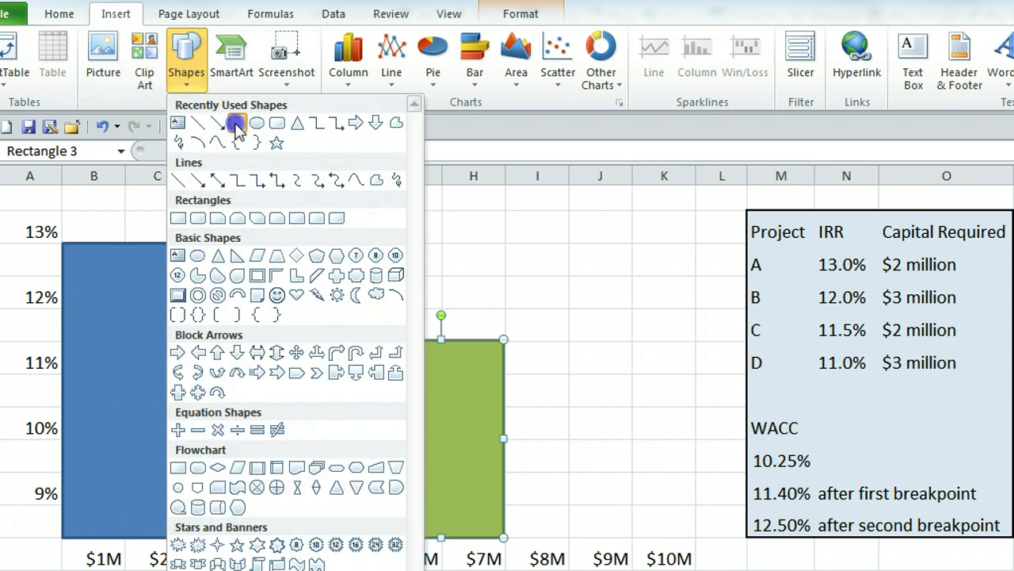
{"action": "left_click", "coordinate": [203, 124]}
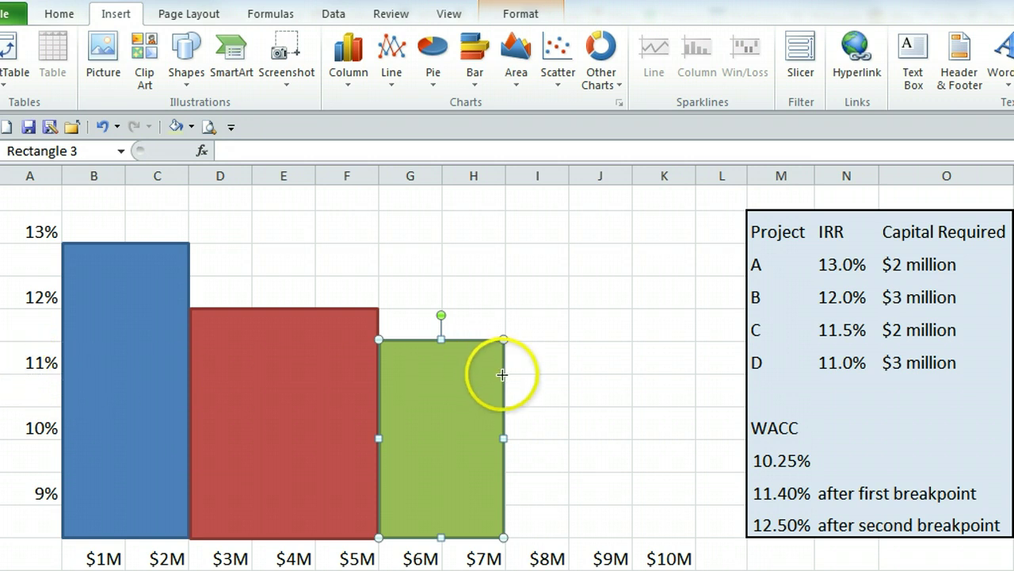
{"action": "left_click_drag", "start_coordinate": [504, 374], "coordinate": [695, 536]}
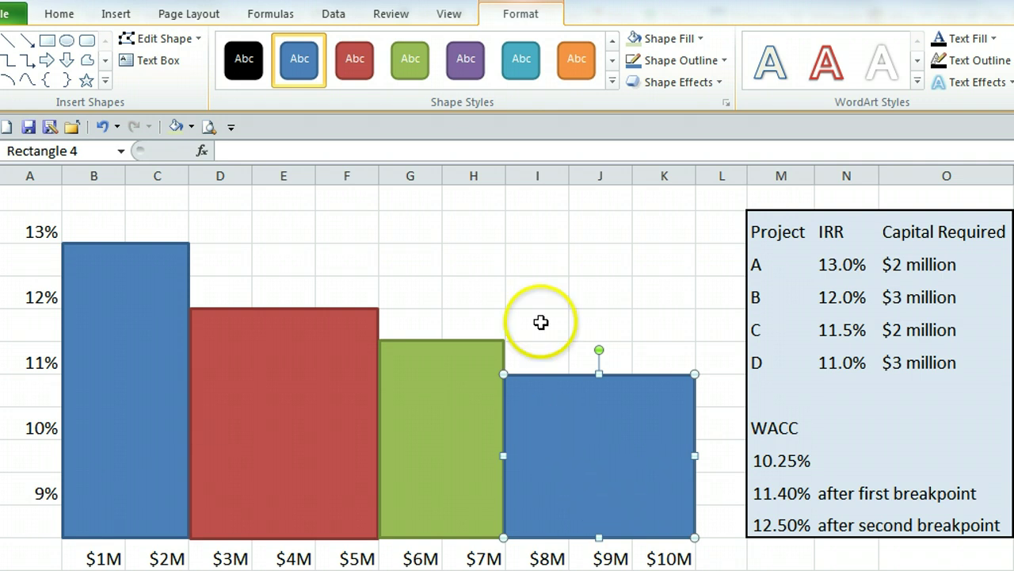
{"action": "left_click", "coordinate": [478, 67]}
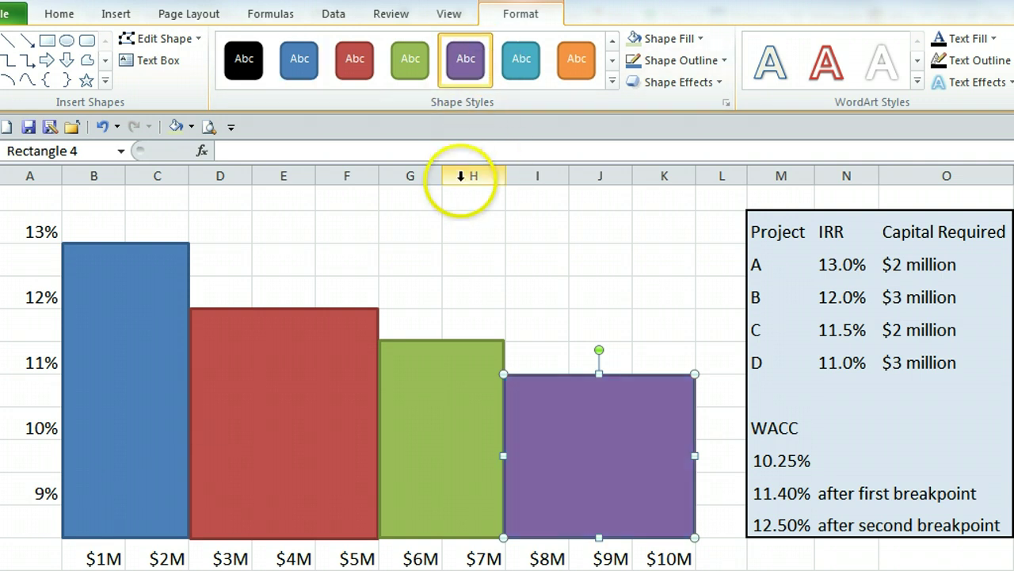
{"action": "key", "text": "Escape"}
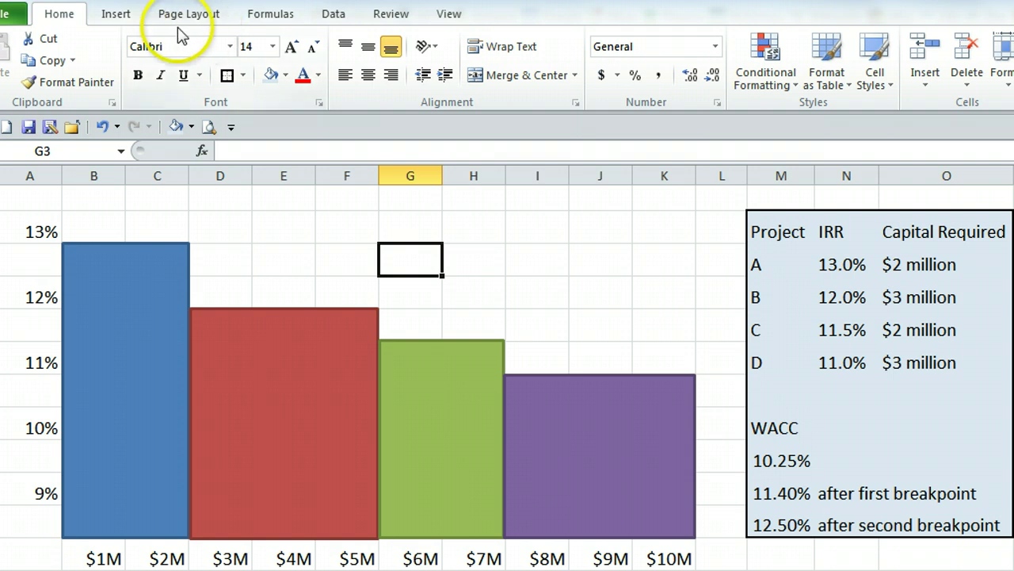
- Draw a straight line across the blue and red bars at the 10.25% WACC level
{"action": "left_click", "coordinate": [119, 16]}
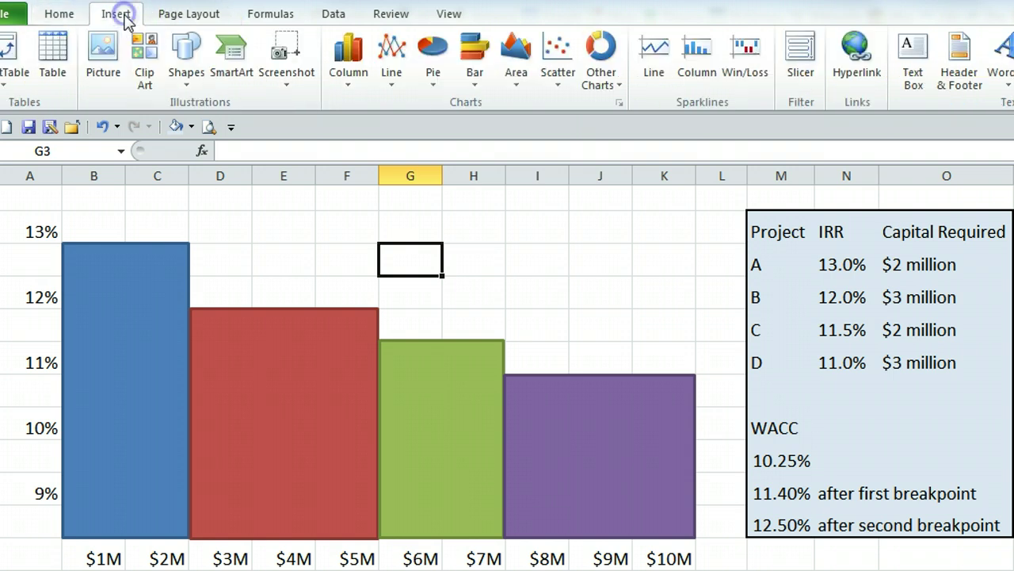
{"action": "left_click", "coordinate": [182, 52]}
{"action": "left_click", "coordinate": [200, 125]}
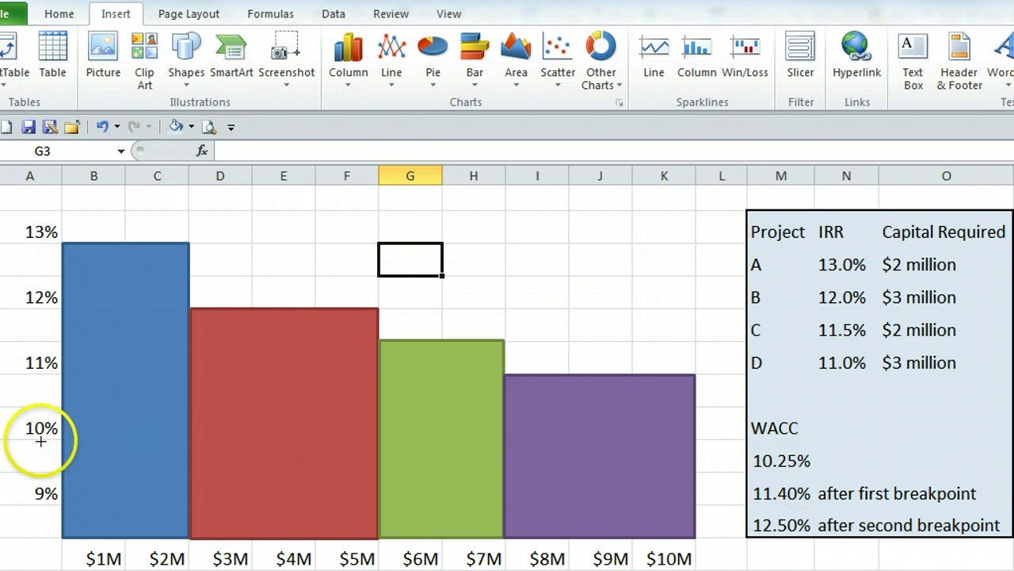
{"action": "mouse_move", "coordinate": [41, 434]}
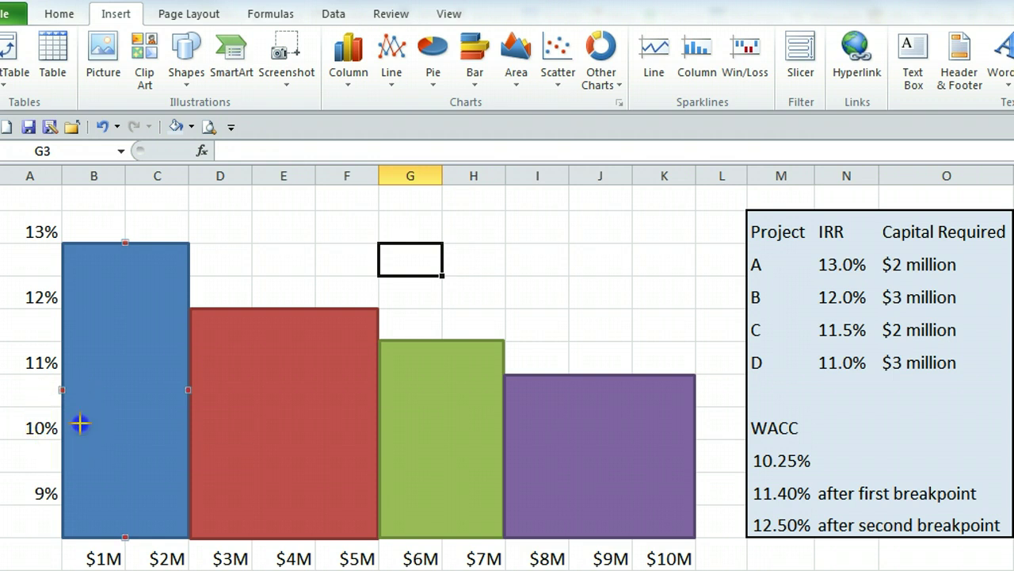
{"action": "left_click_drag", "start_coordinate": [190, 424], "coordinate": [247, 428]}
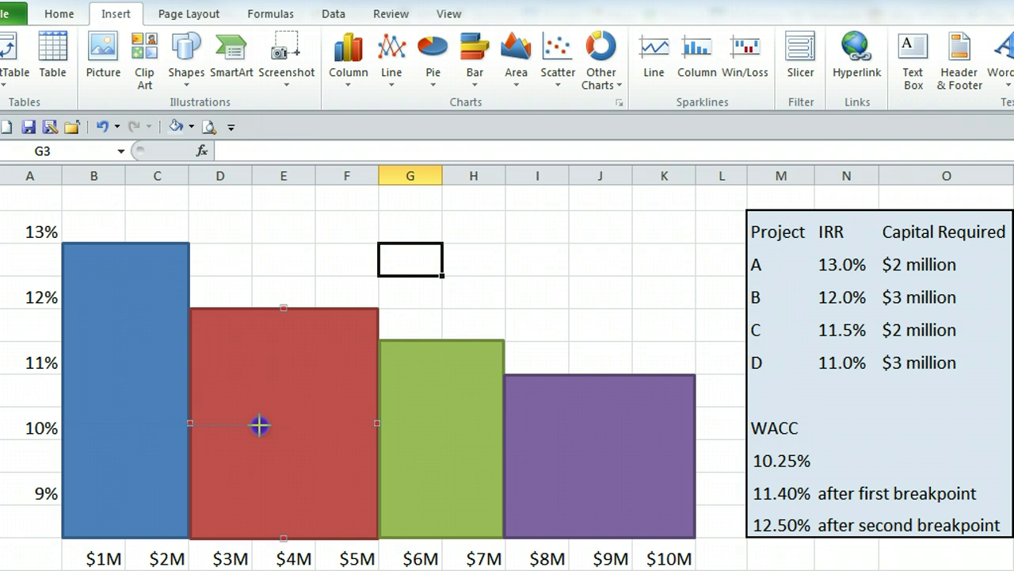
{"action": "left_click_drag", "start_coordinate": [260, 424], "coordinate": [260, 426]}
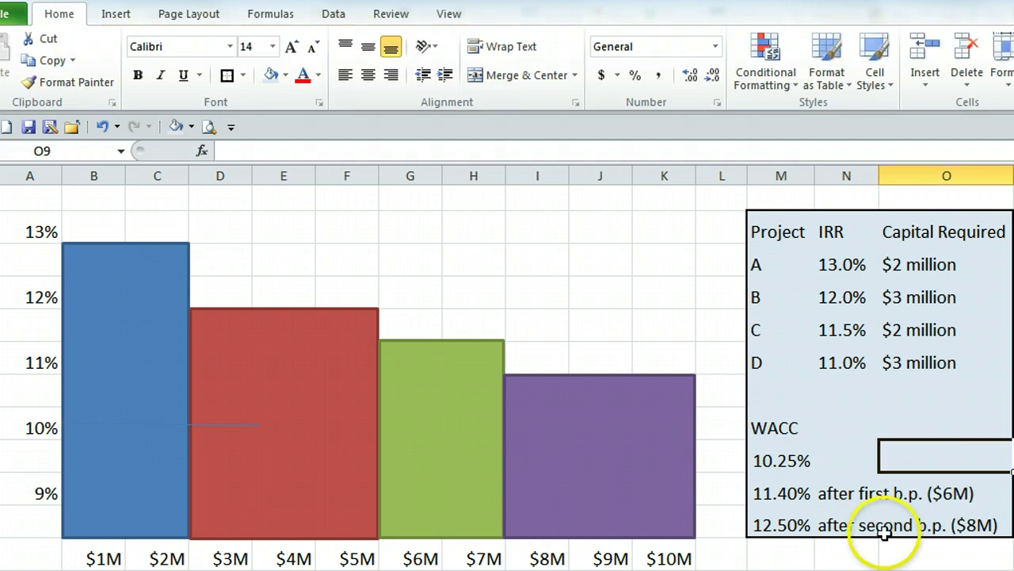
- Extend the WACC line so it runs from the vertical axis to the first breakpoint at $6M
{"action": "left_click", "coordinate": [962, 493]}
{"action": "left_click", "coordinate": [979, 529]}
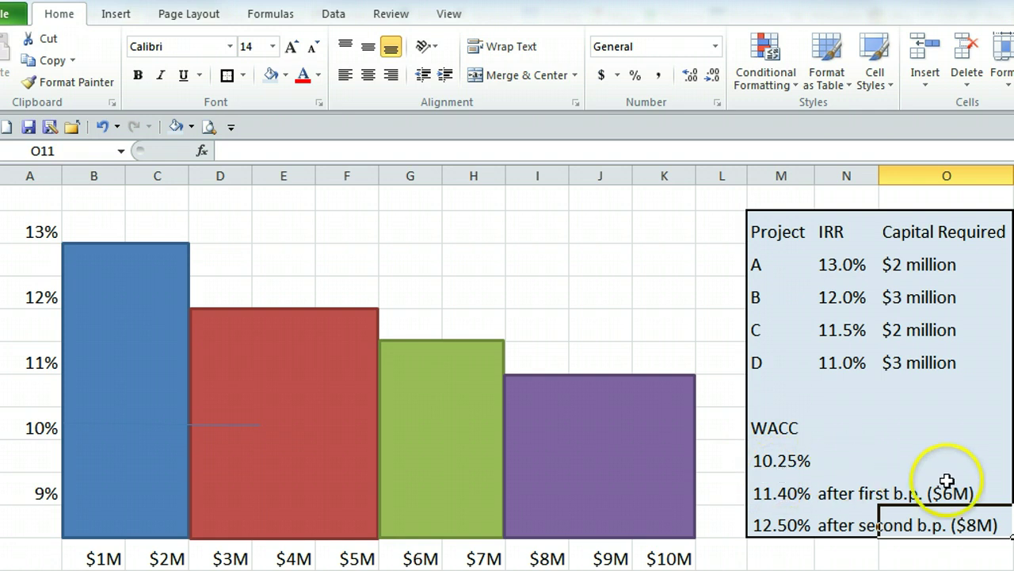
{"action": "left_click", "coordinate": [221, 426]}
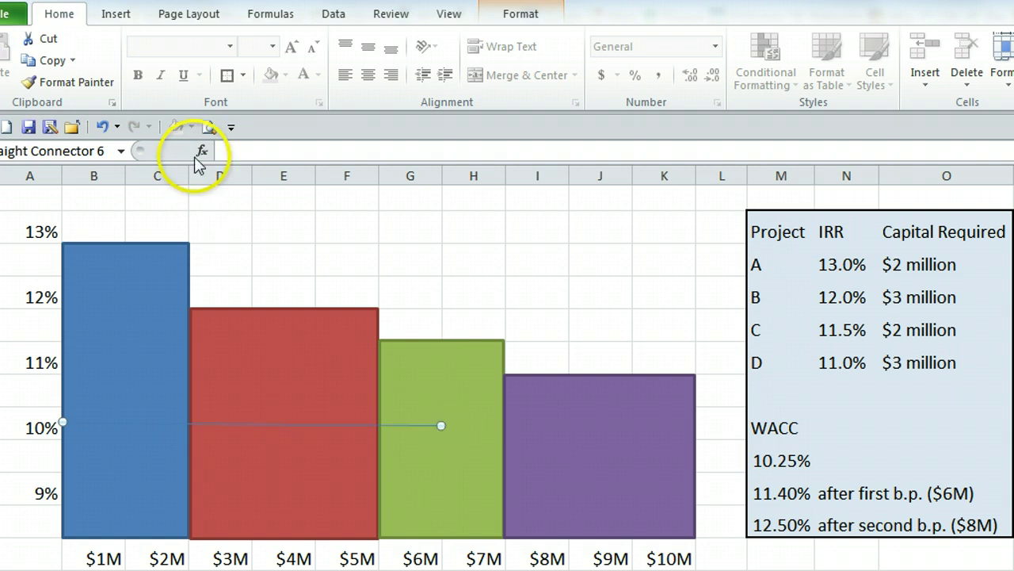
- Format the 10.25% WACC line with a 2¼ pt weight and the automatic black outline color
{"action": "left_click", "coordinate": [522, 23]}
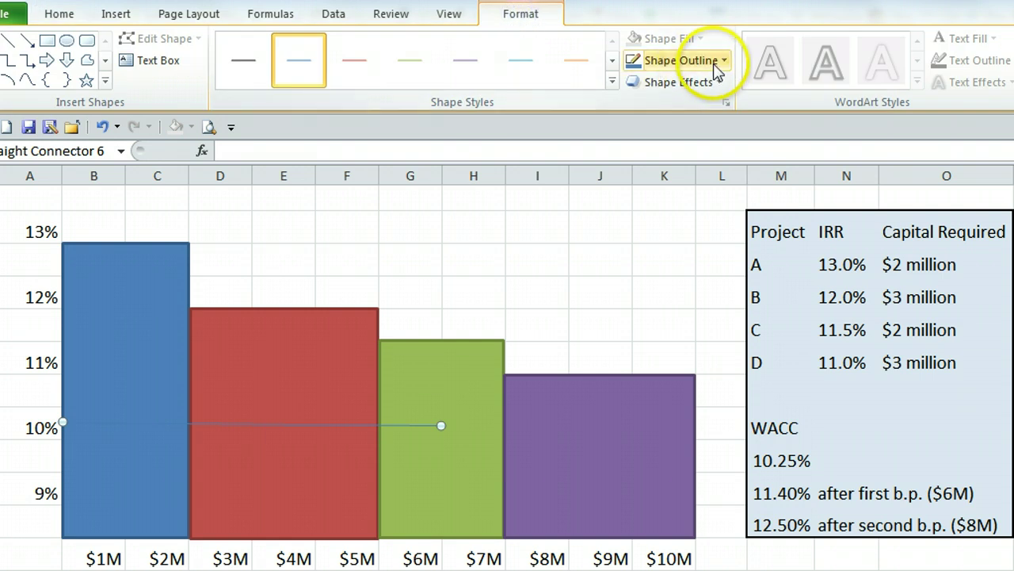
{"action": "left_click", "coordinate": [682, 60]}
{"action": "left_click", "coordinate": [709, 297]}
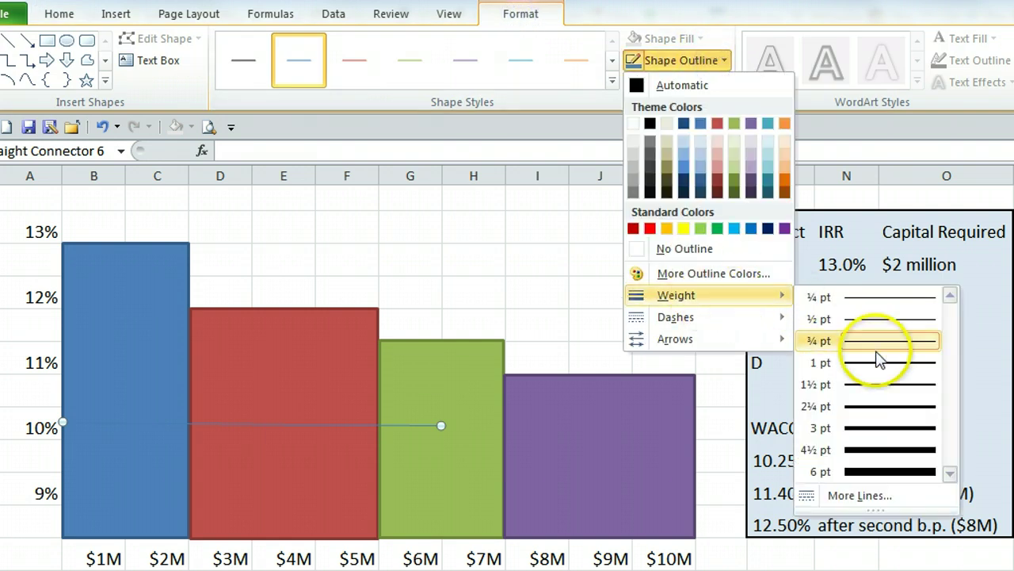
{"action": "left_click", "coordinate": [877, 407]}
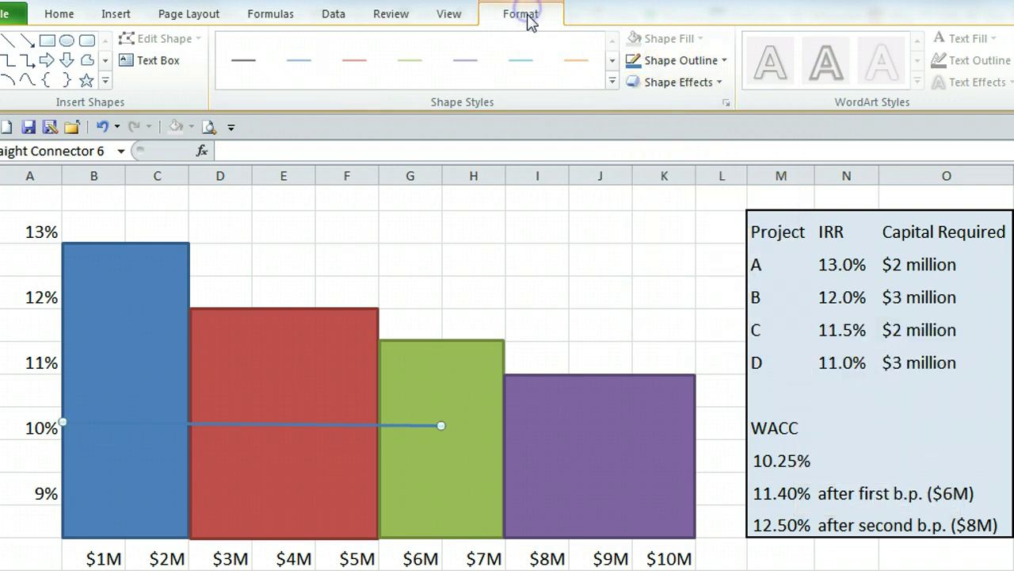
{"action": "left_click", "coordinate": [682, 61]}
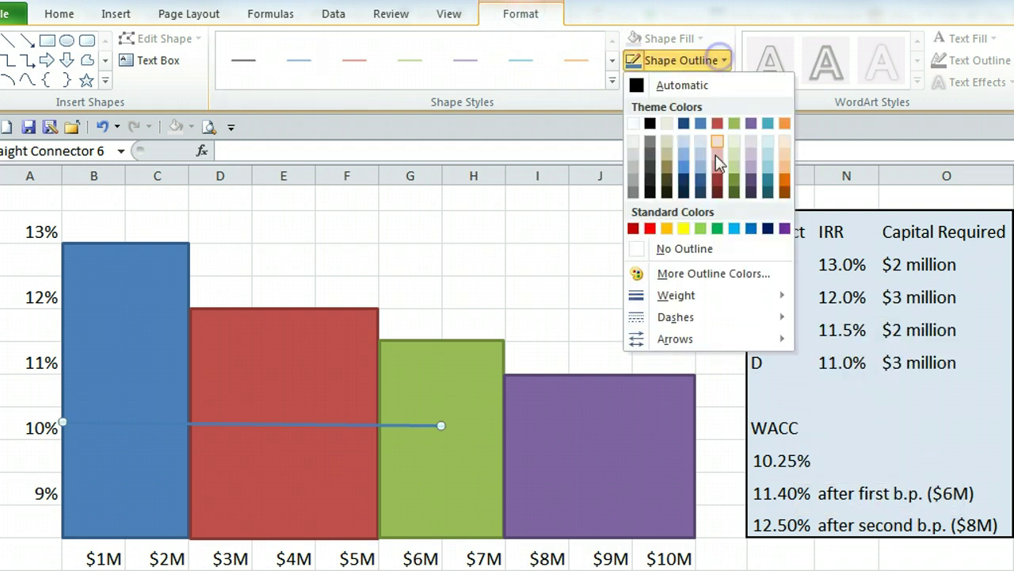
{"action": "left_click", "coordinate": [644, 89]}
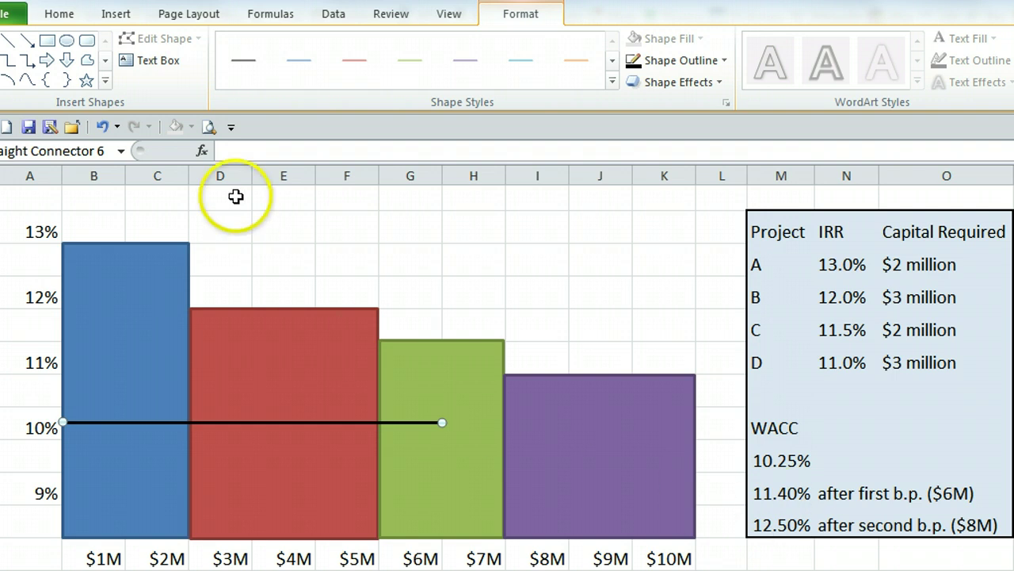
- Draw a second straight line at the 11.40% WACC level from the $6M breakpoint to the $8M breakpoint
{"action": "left_click", "coordinate": [119, 13]}
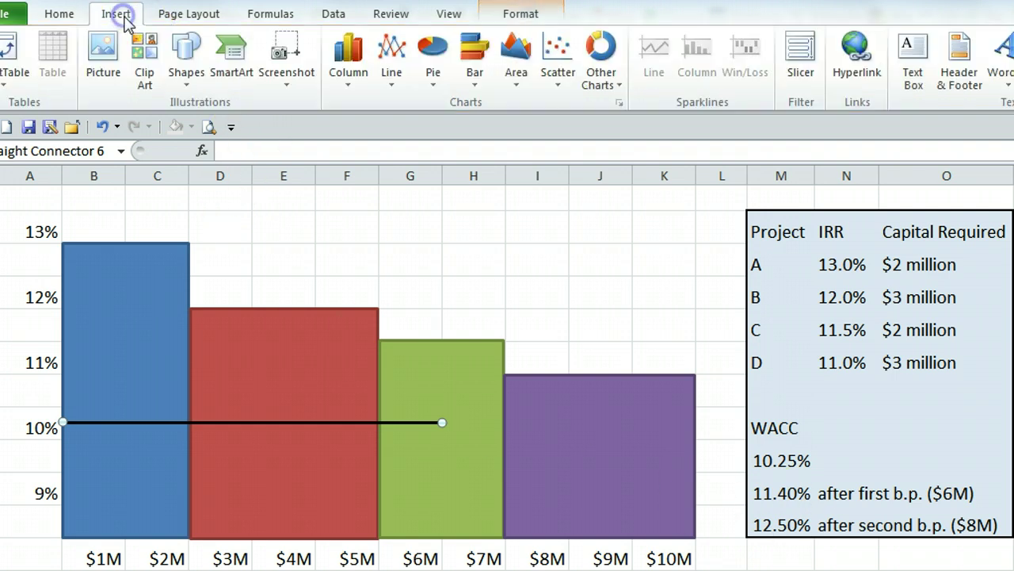
{"action": "left_click", "coordinate": [188, 62]}
{"action": "left_click", "coordinate": [196, 123]}
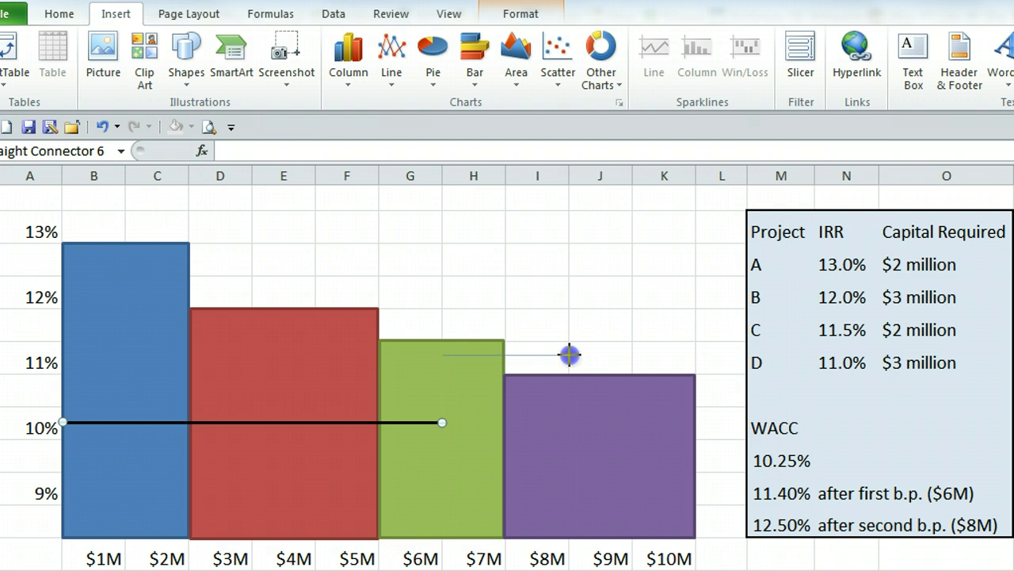
{"action": "left_click_drag", "start_coordinate": [570, 355], "coordinate": [570, 355]}
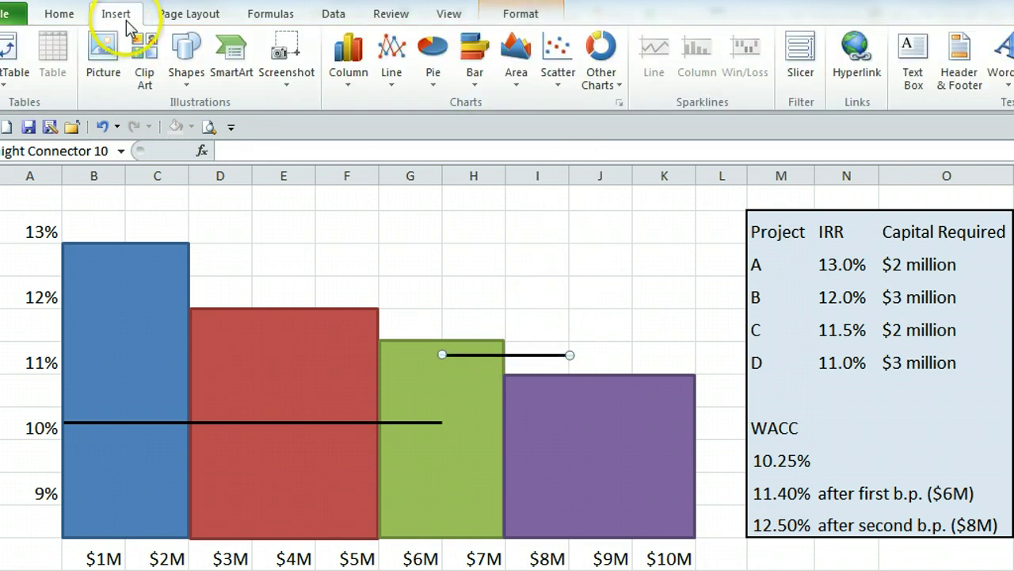
- Draw a vertical straight line at the $6M breakpoint connecting the 10.25% WACC line to the 11.40% line
{"action": "left_click", "coordinate": [117, 20]}
{"action": "left_click", "coordinate": [184, 54]}
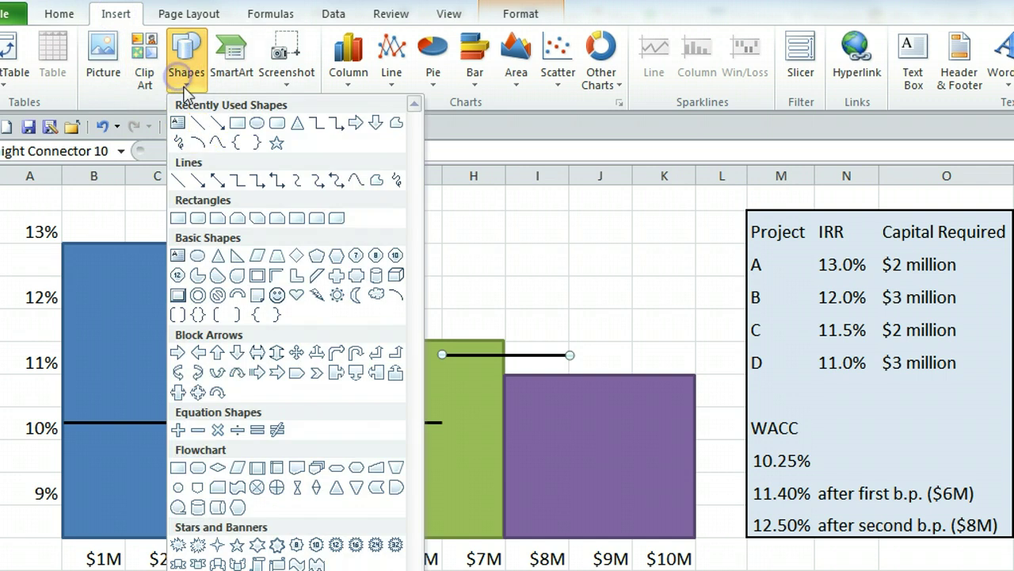
{"action": "left_click", "coordinate": [182, 128]}
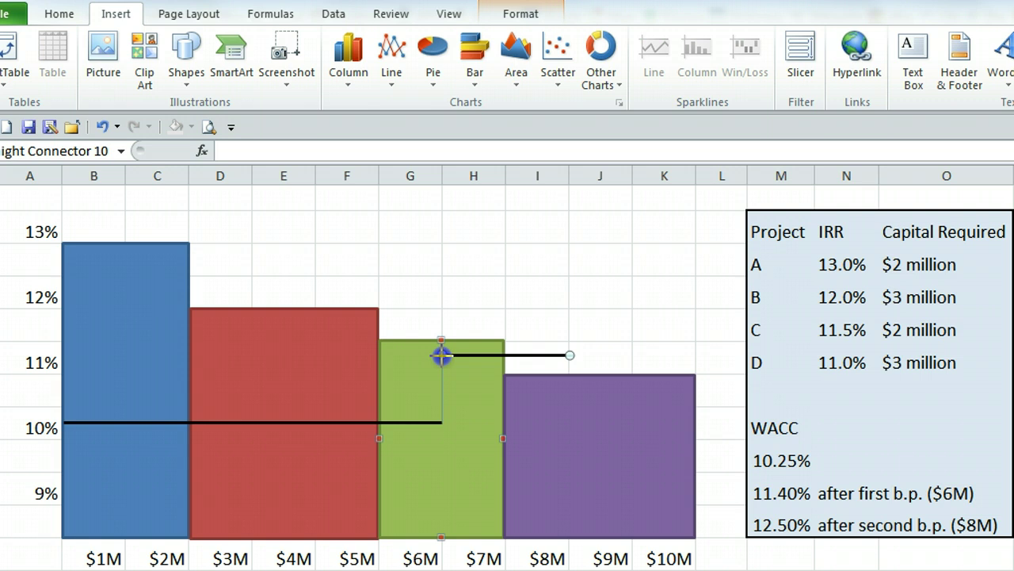
{"action": "left_click_drag", "start_coordinate": [441, 355], "coordinate": [441, 355]}
{"action": "key", "text": "Escape"}
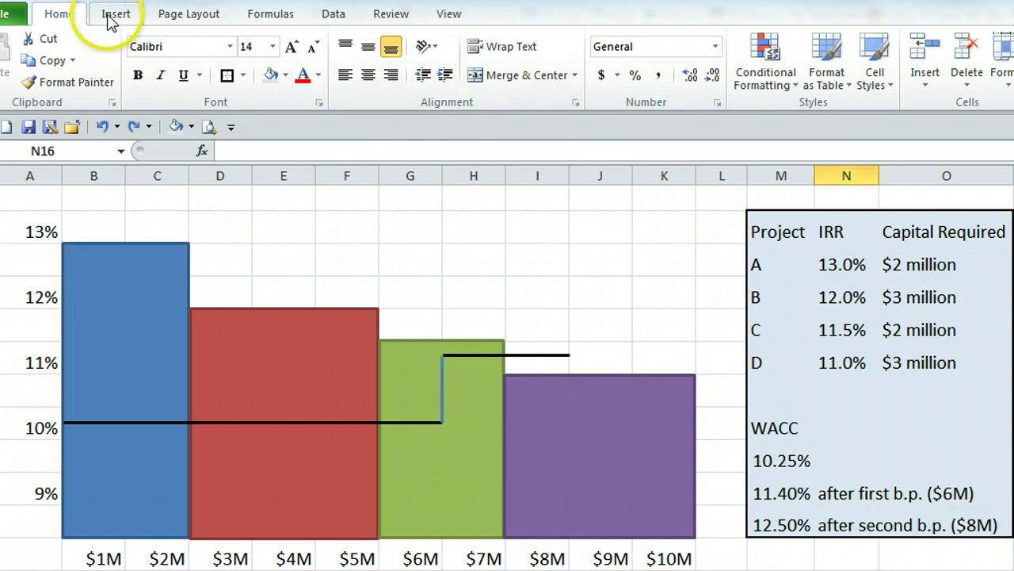
- Draw a horizontal straight line at the 12.50% WACC level from the $8M breakpoint to just past the $10M mark
{"action": "left_click", "coordinate": [110, 14]}
{"action": "left_click", "coordinate": [185, 59]}
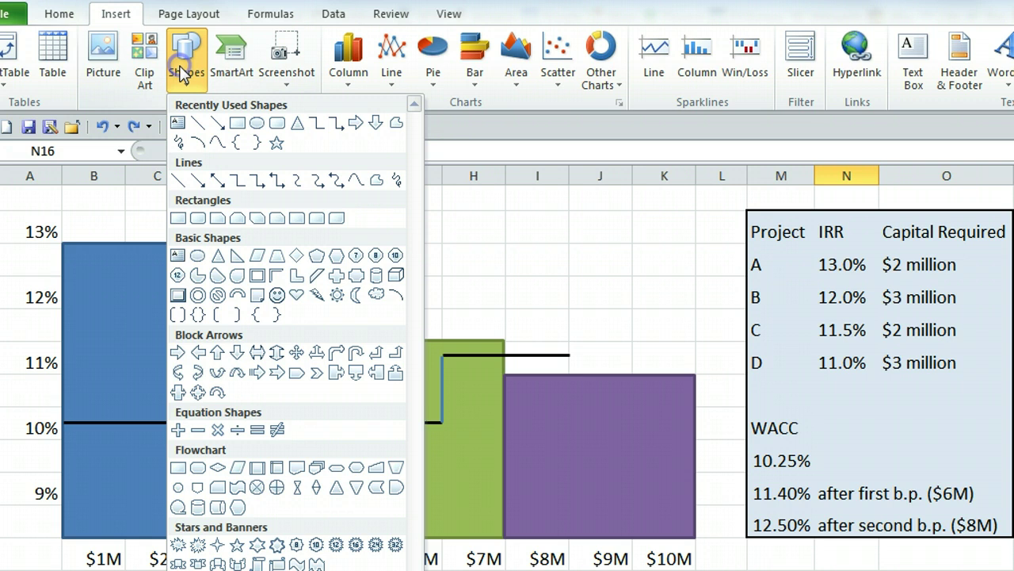
{"action": "left_click", "coordinate": [198, 121]}
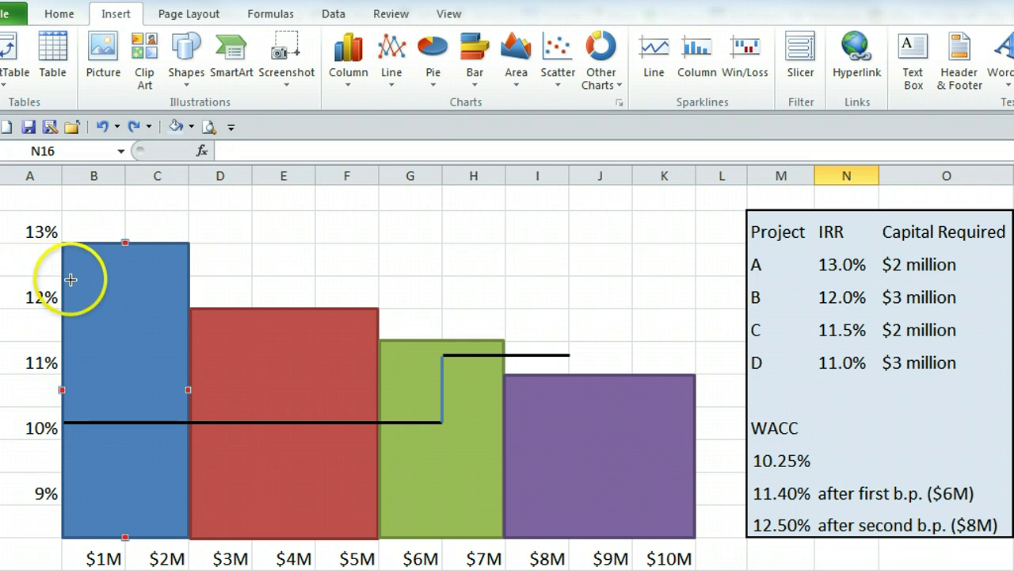
{"action": "left_click", "coordinate": [568, 275]}
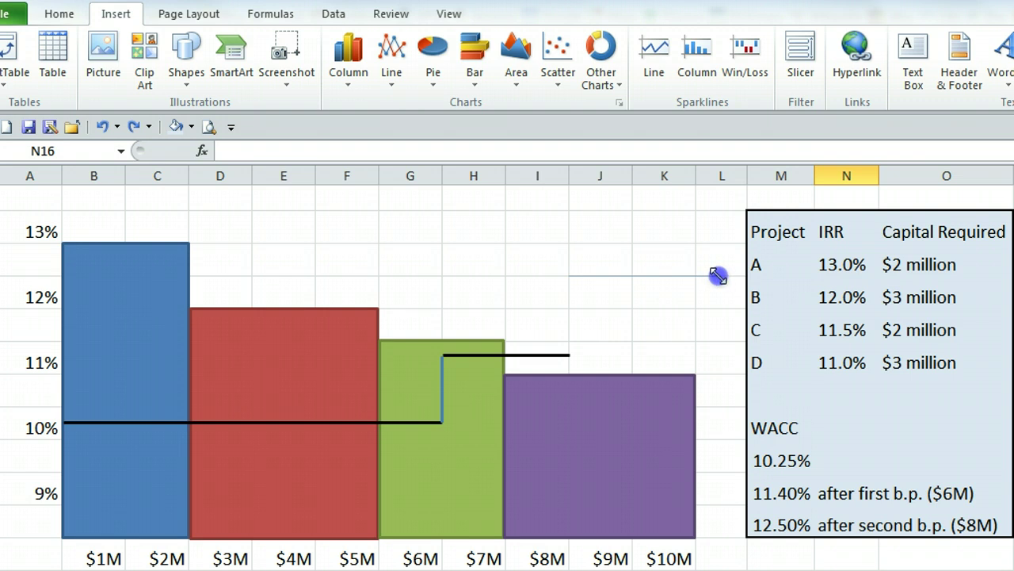
{"action": "left_click_drag", "start_coordinate": [718, 275], "coordinate": [718, 275]}
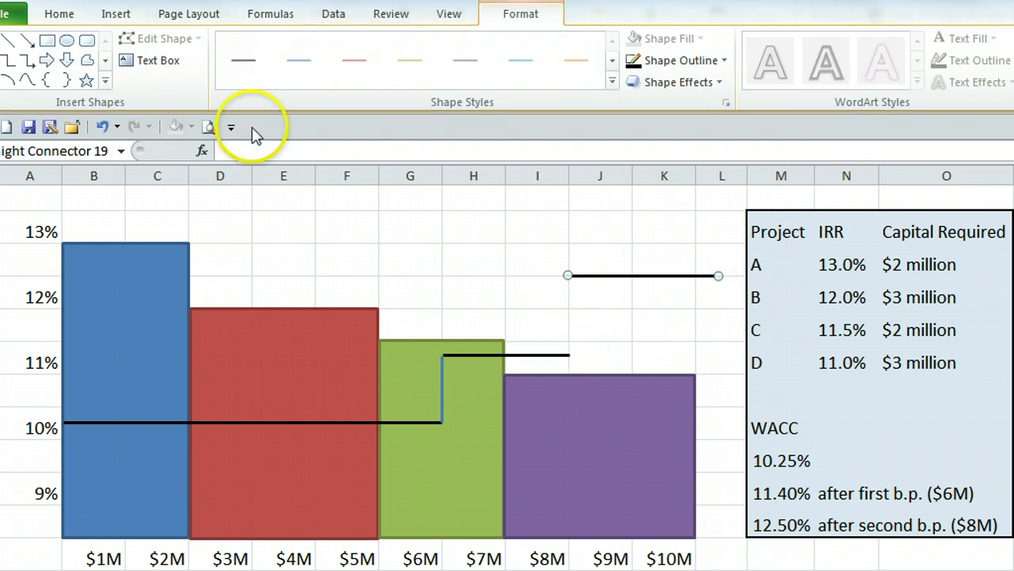
- Draw a vertical straight line at the $8M breakpoint connecting the 11.40% WACC line to the 12.50% line
{"action": "left_click", "coordinate": [116, 14]}
{"action": "left_click", "coordinate": [187, 55]}
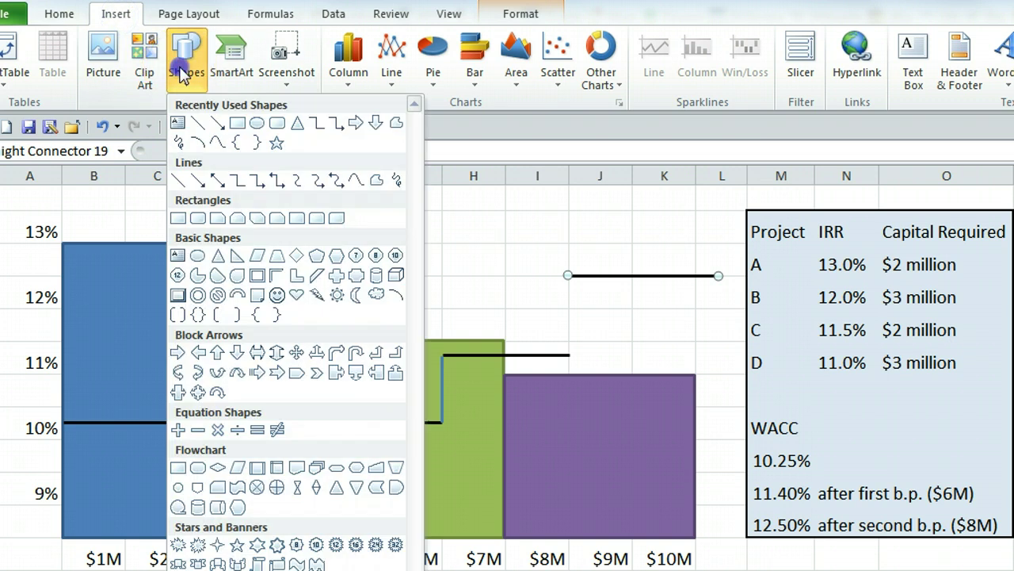
{"action": "left_click", "coordinate": [198, 124]}
{"action": "left_click_drag", "start_coordinate": [567, 355], "coordinate": [568, 355]}
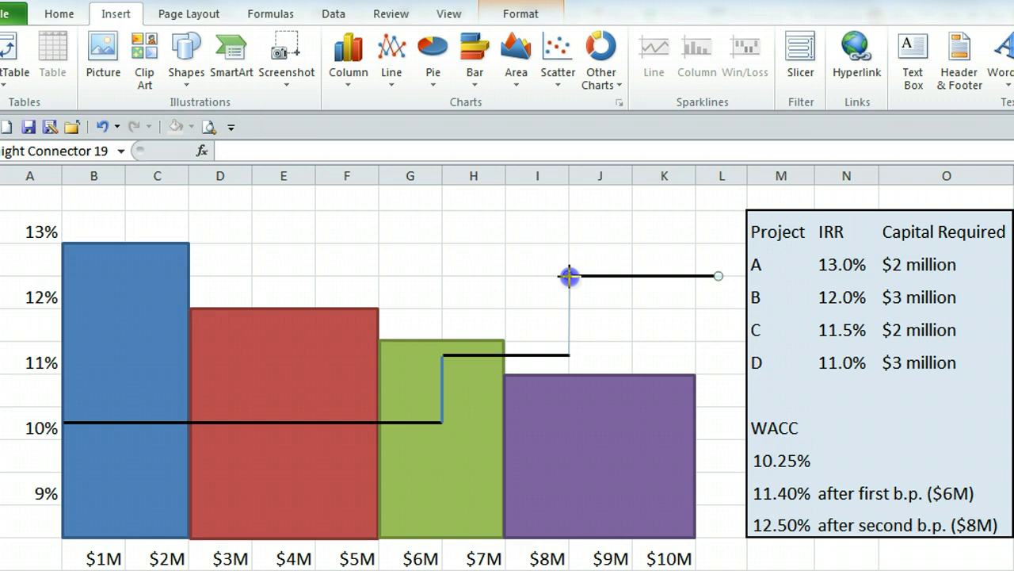
{"action": "left_click_drag", "start_coordinate": [568, 277], "coordinate": [568, 275]}
{"action": "key", "text": "Escape"}
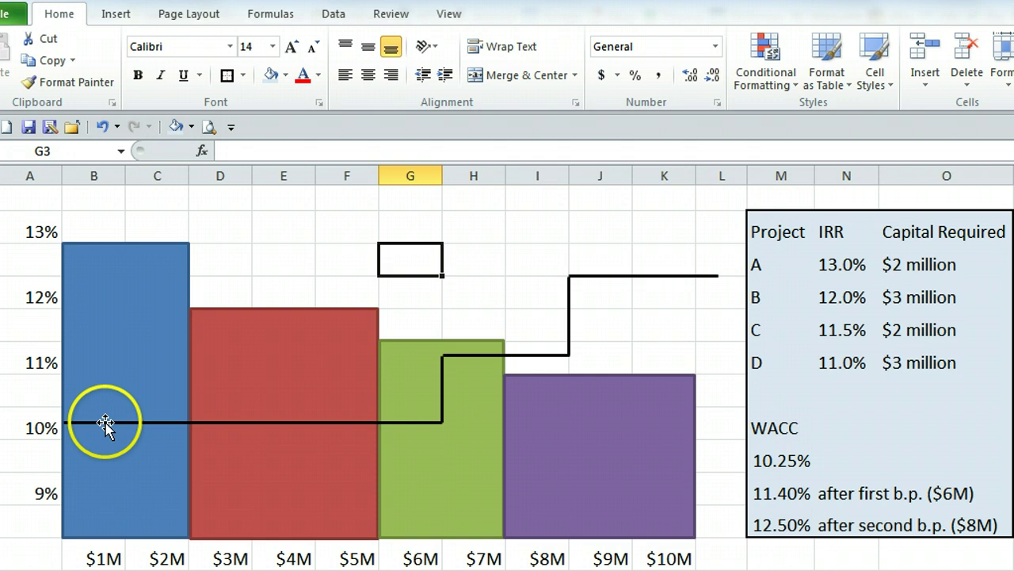
{"action": "left_click", "coordinate": [485, 396]}
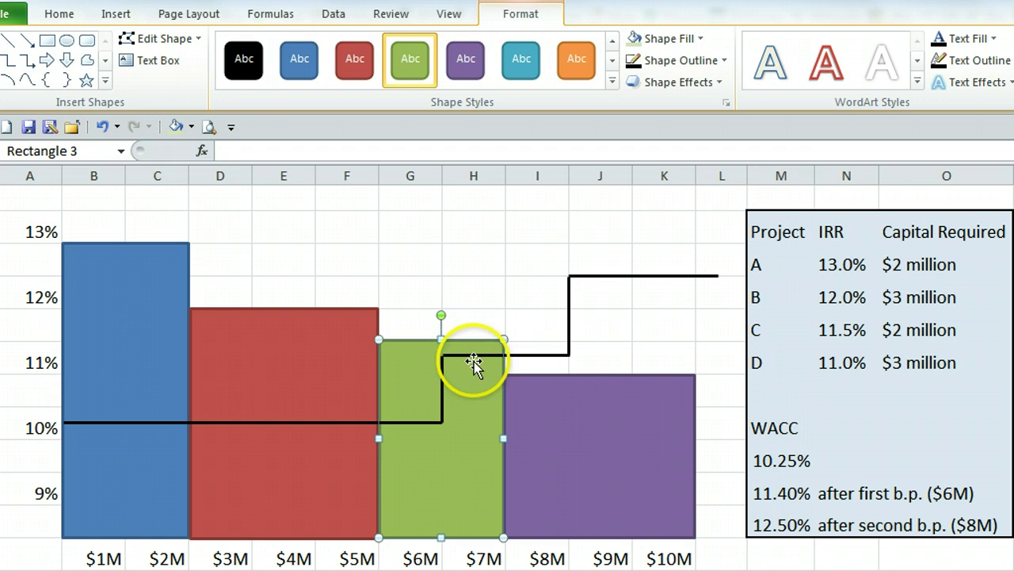
{"action": "left_click", "coordinate": [559, 446]}
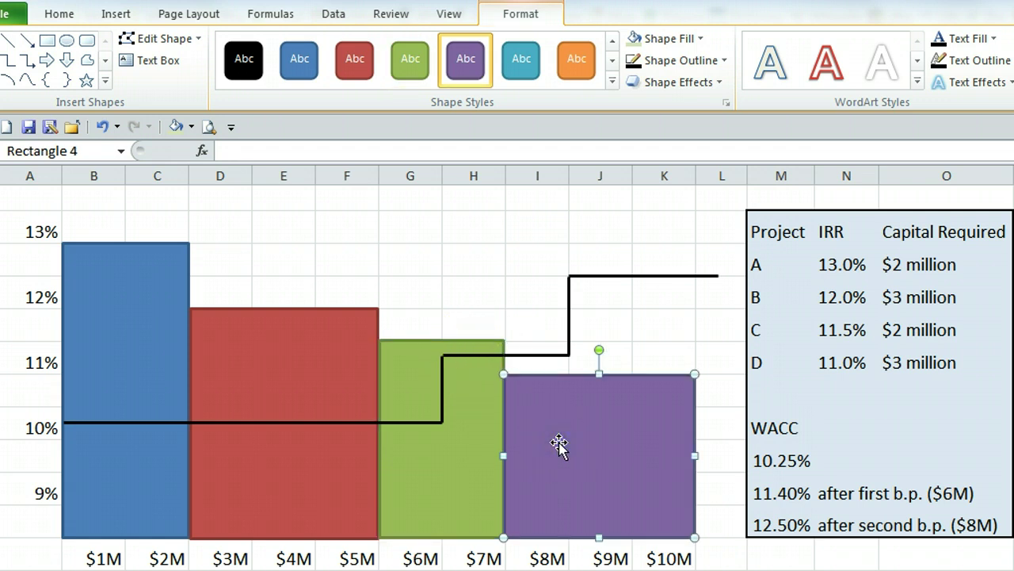